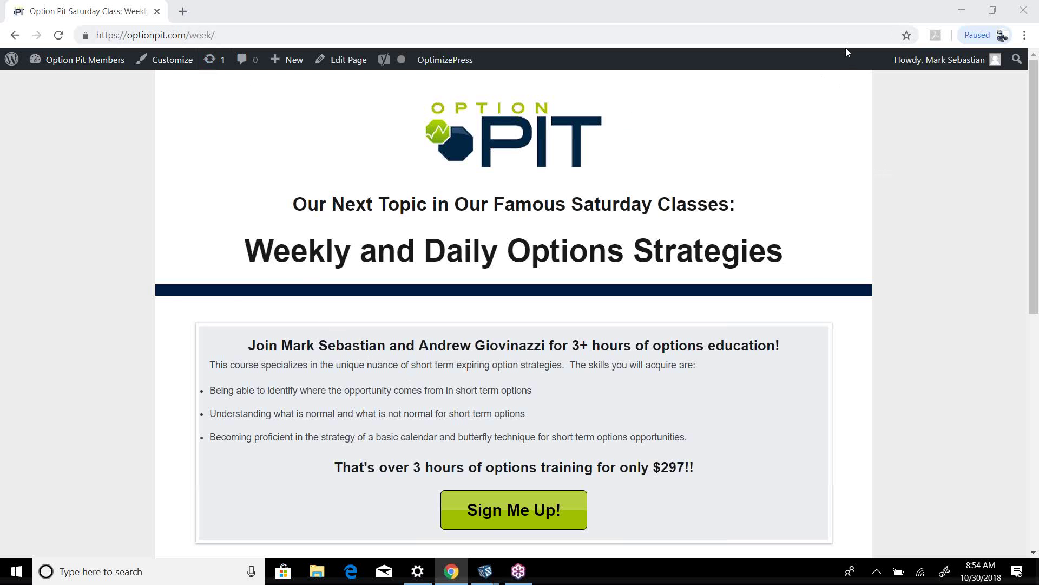
Step: Leave the Option Pit page in Chrome and bring the VolTrader trading windows to the front
left_click(962, 10)
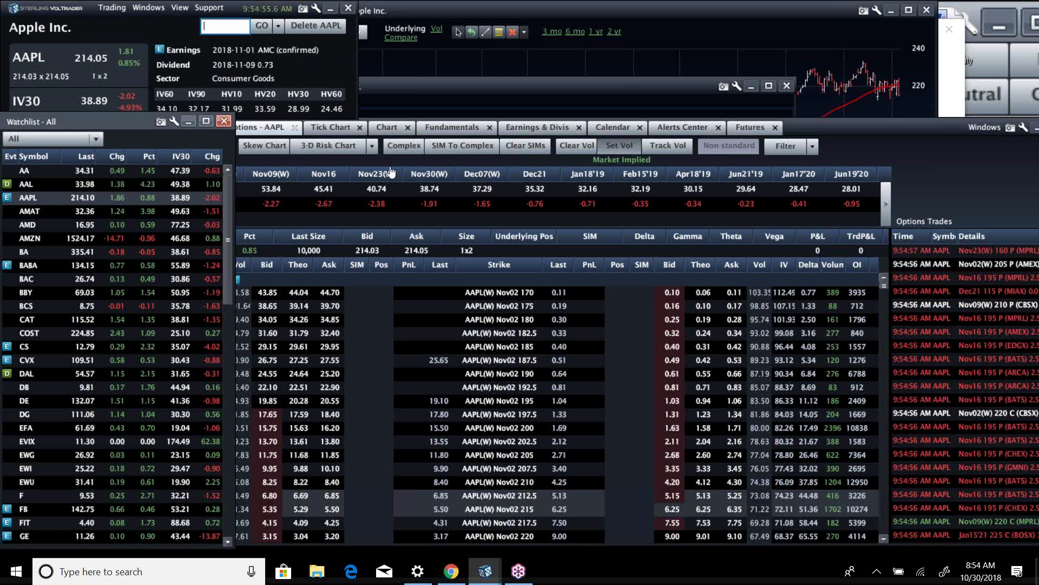
left_click_drag(227, 261, 233, 540)
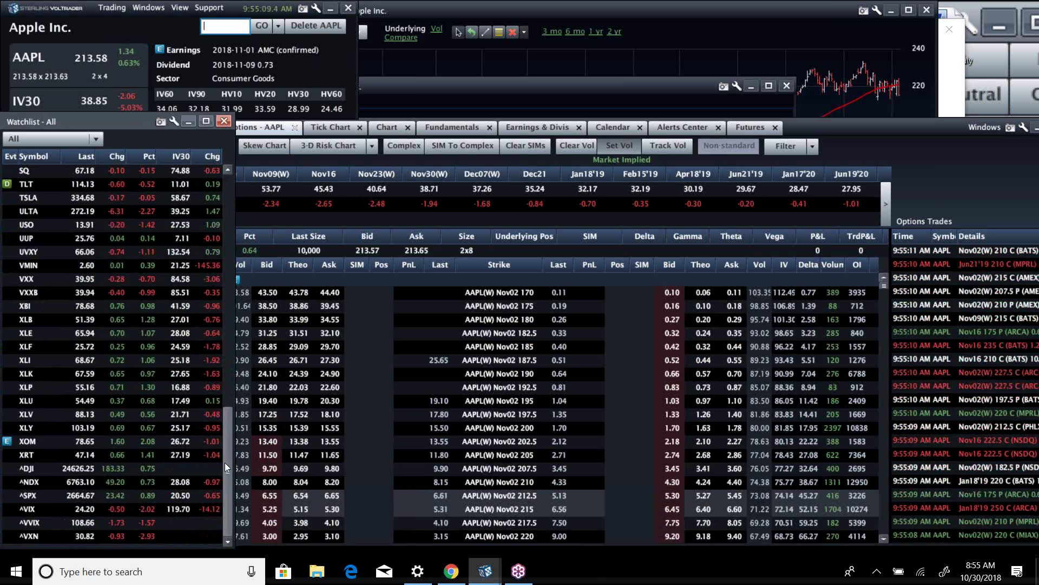
left_click_drag(233, 426, 191, 183)
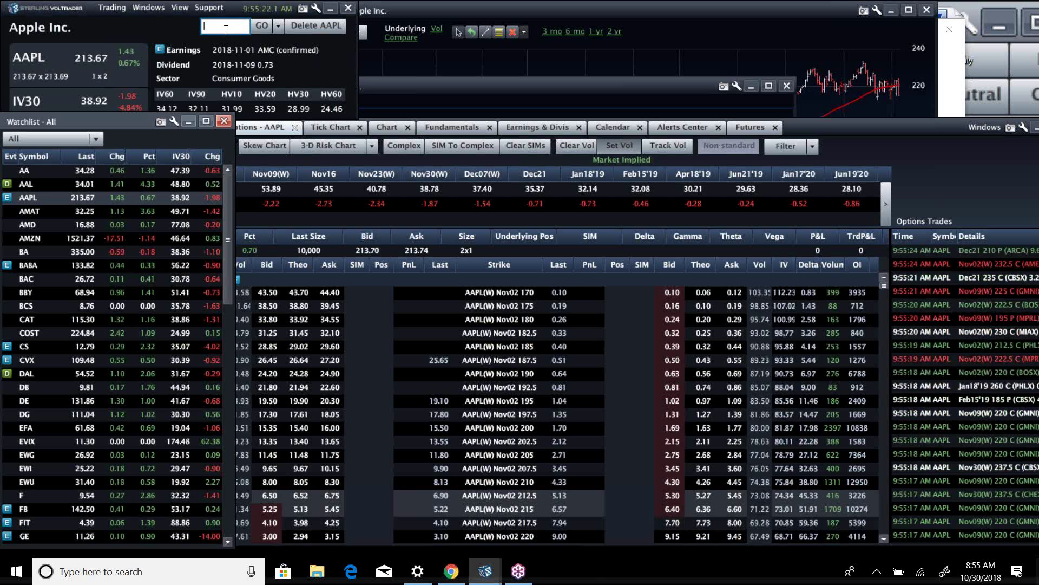
left_click_drag(224, 212, 197, 505)
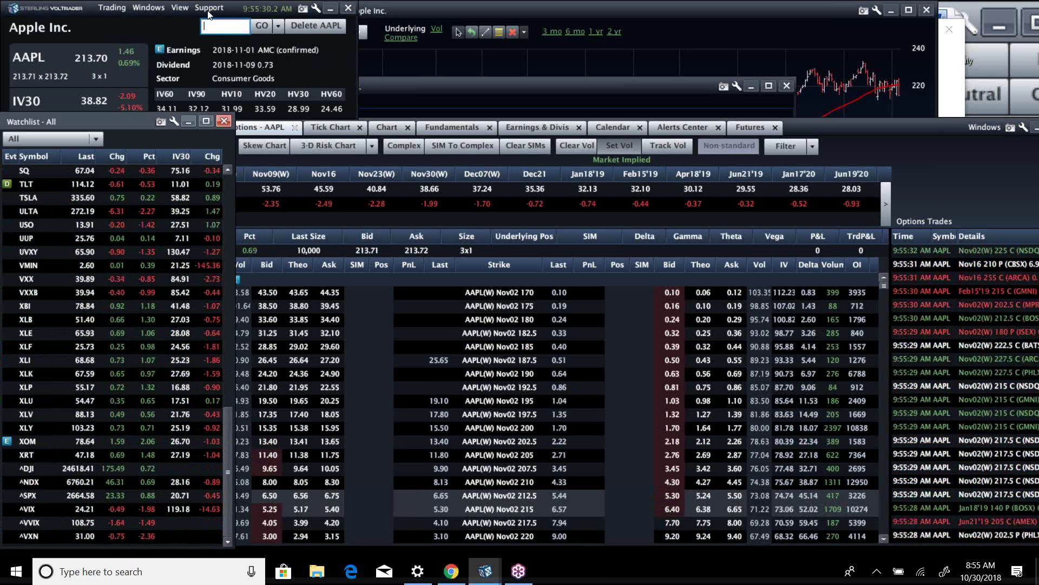
Step: Load IWM in place of Apple in the quote and options windows
left_click(220, 27)
type("iwm")
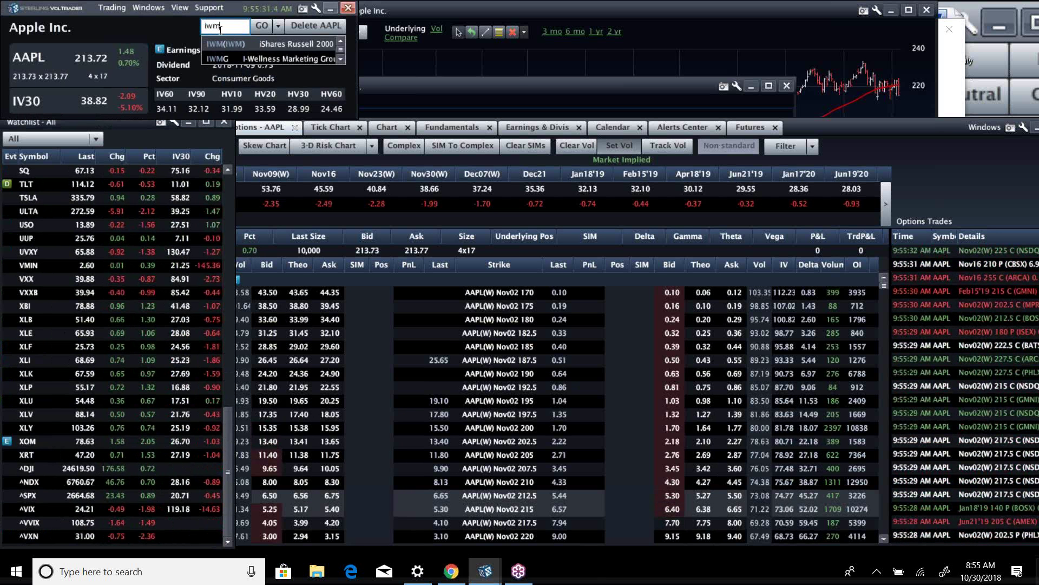
key("Return")
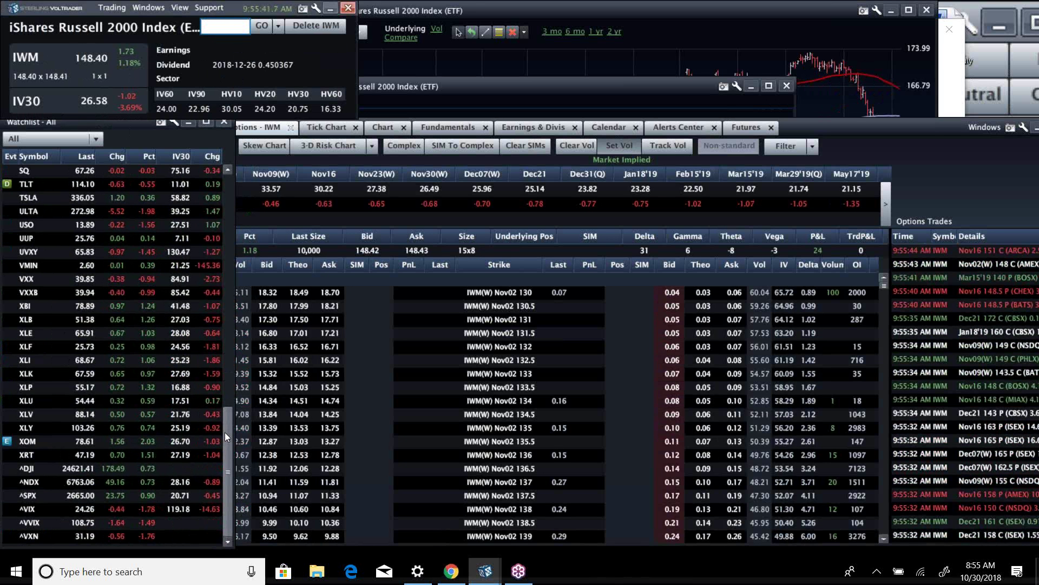
Step: Browse through the watchlist symbols and begin a new symbol lookup
left_click(225, 432)
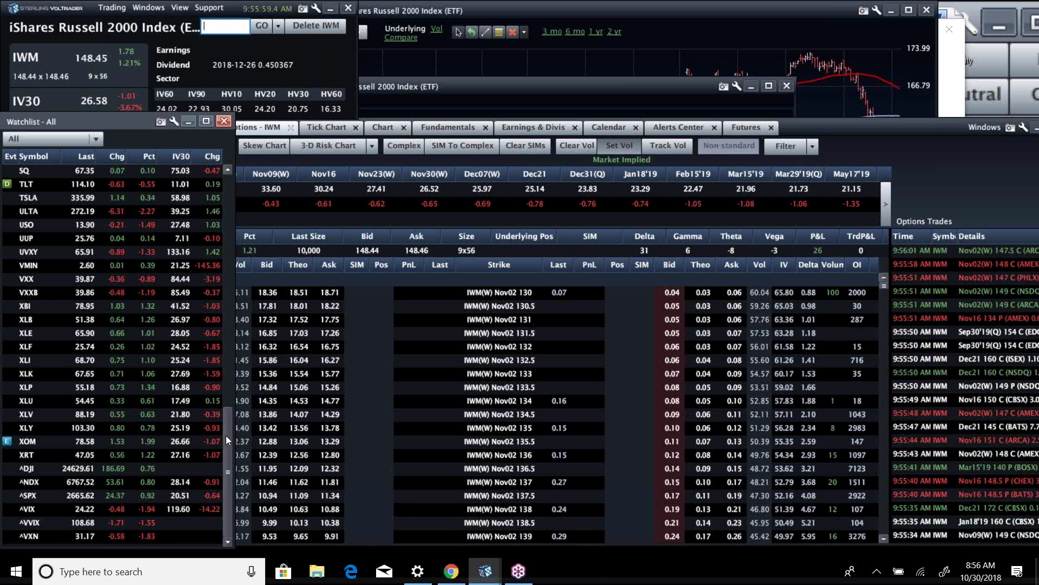
left_click_drag(230, 429, 222, 173)
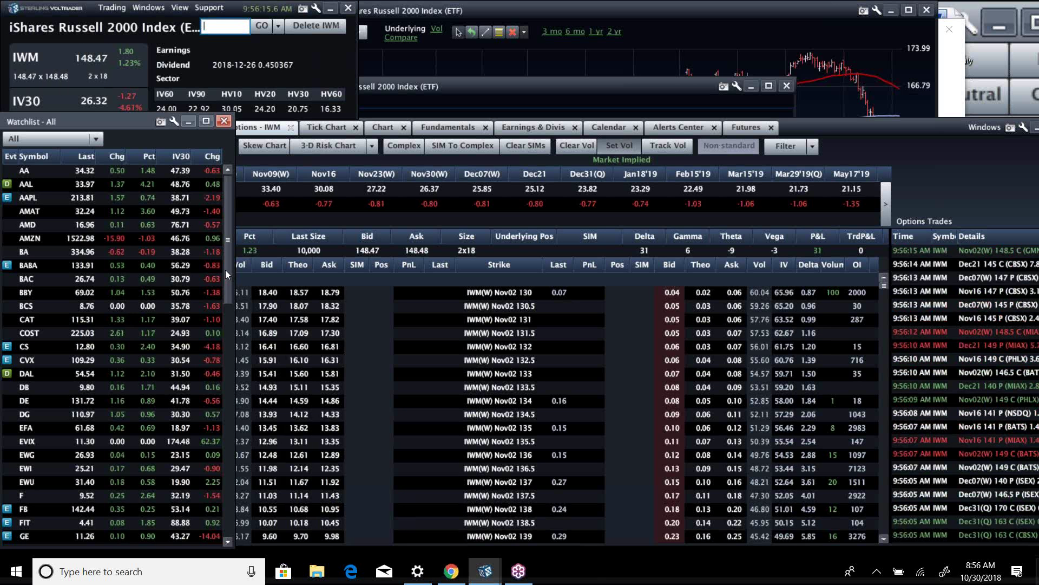
scroll(226, 275, "down", 1)
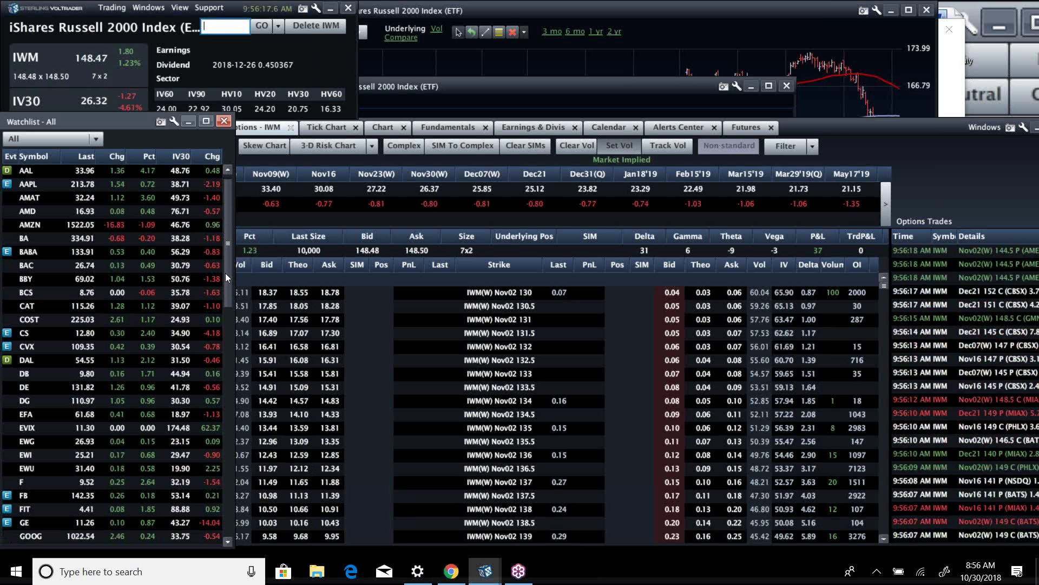
left_click_drag(225, 273, 227, 520)
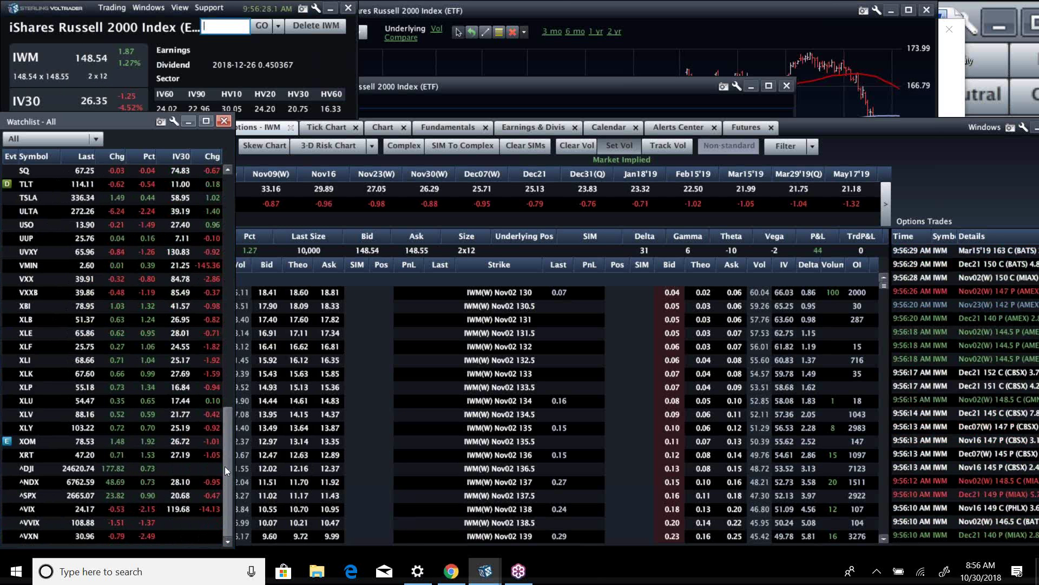
left_click(221, 27)
Step: Load the S&P 500 index (^SPX) and bring its price chart forward
type("spx")
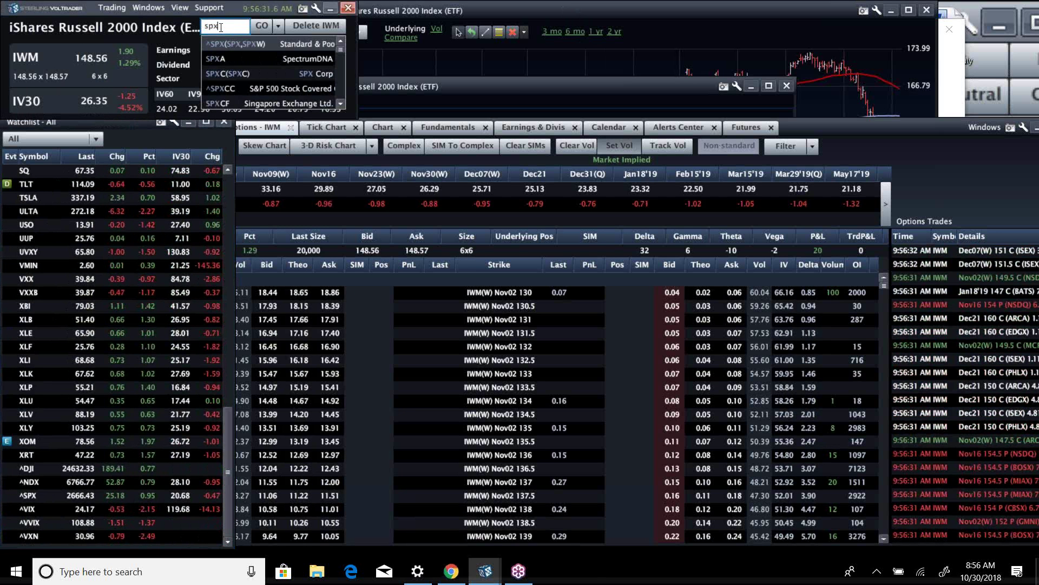
key("Return")
left_click(695, 37)
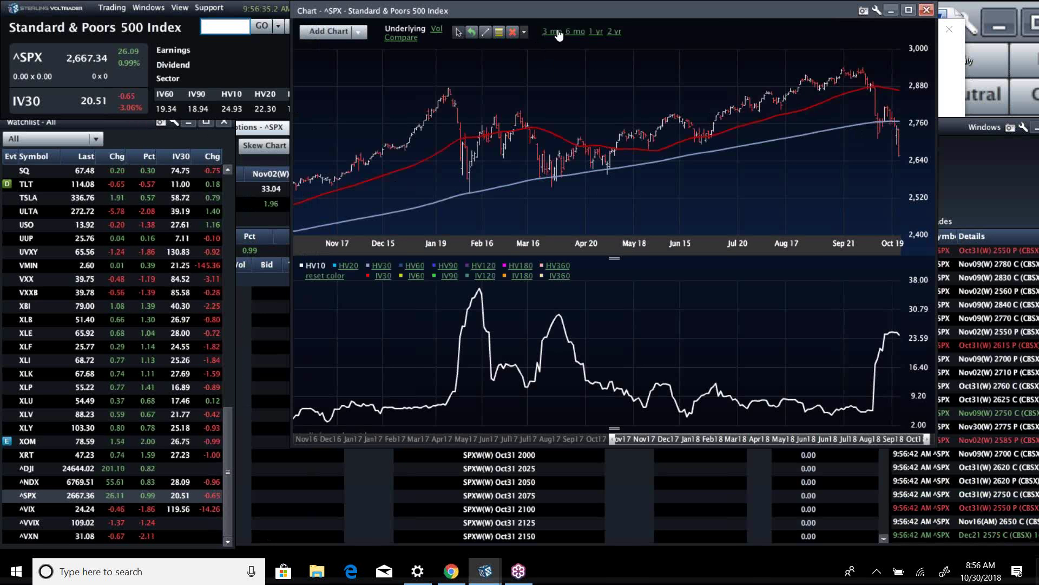
Step: Set the ^SPX chart to 3 months and plot IV30 instead of HV10
left_click(550, 31)
mouse_move(888, 208)
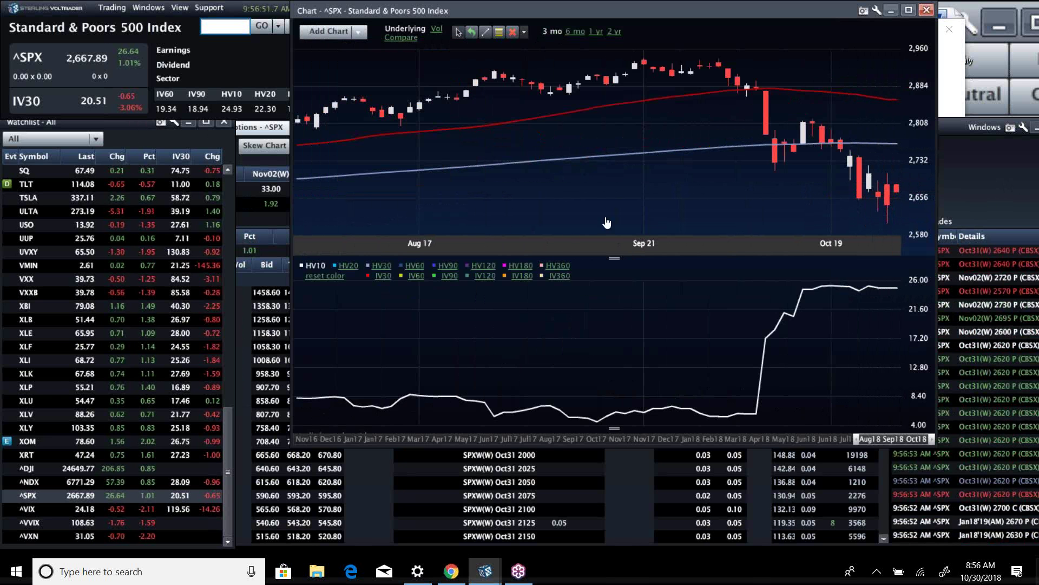
left_click(383, 276)
left_click(316, 265)
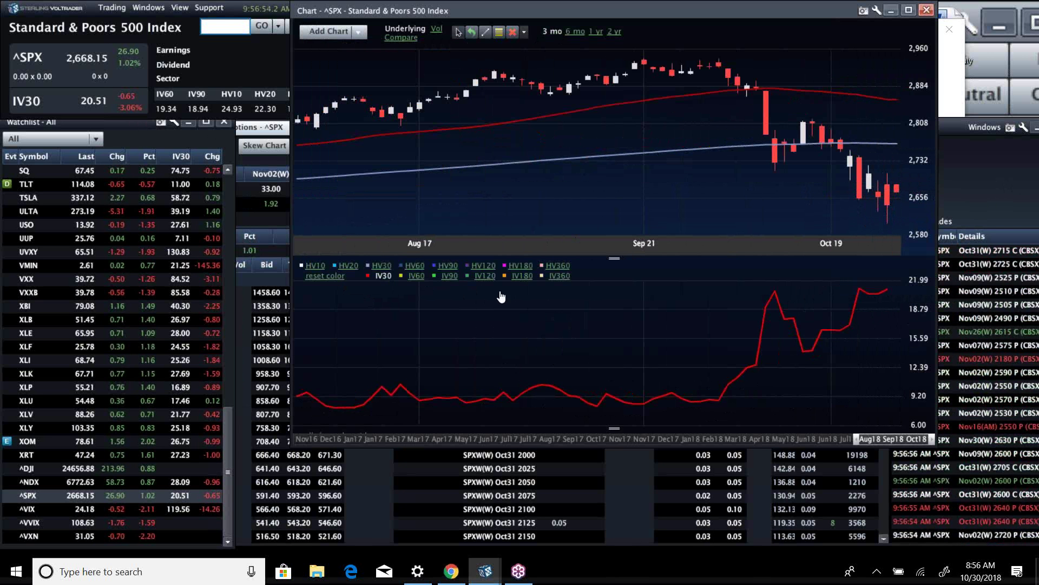
mouse_move(778, 295)
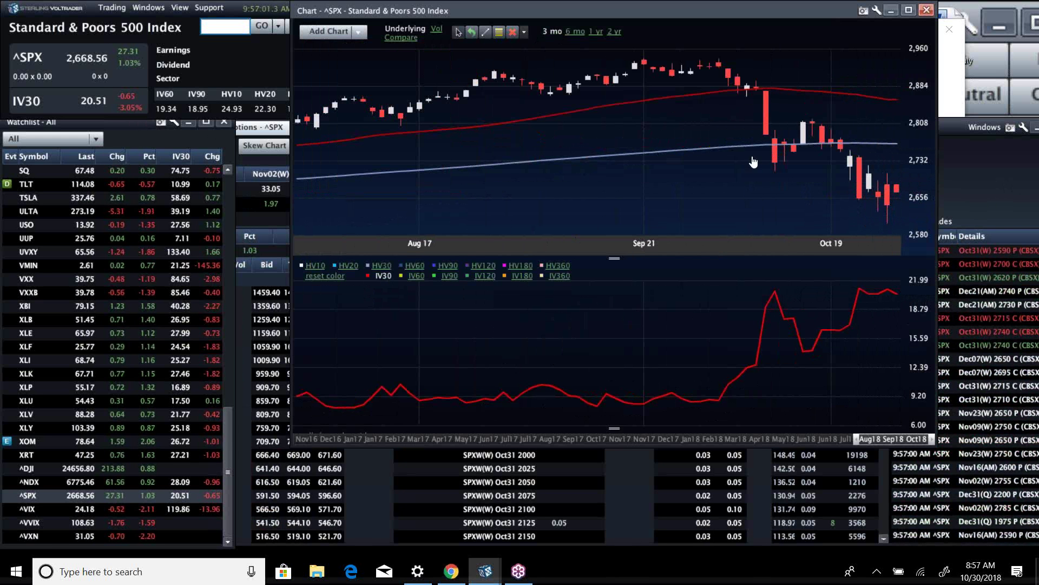
Step: Focus the watchlist and begin entering the next ticker symbol
left_click(162, 146)
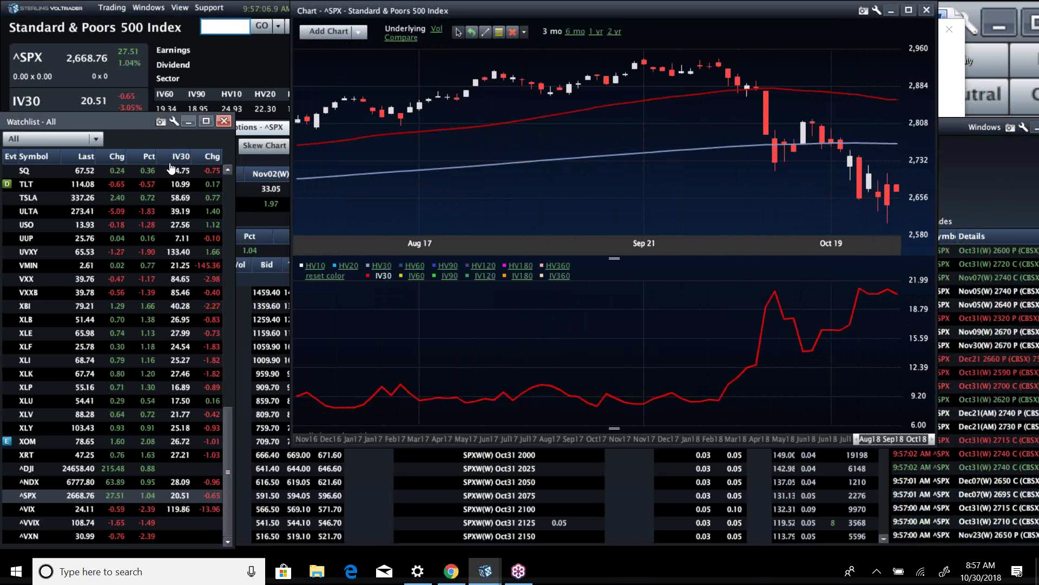
left_click(230, 184)
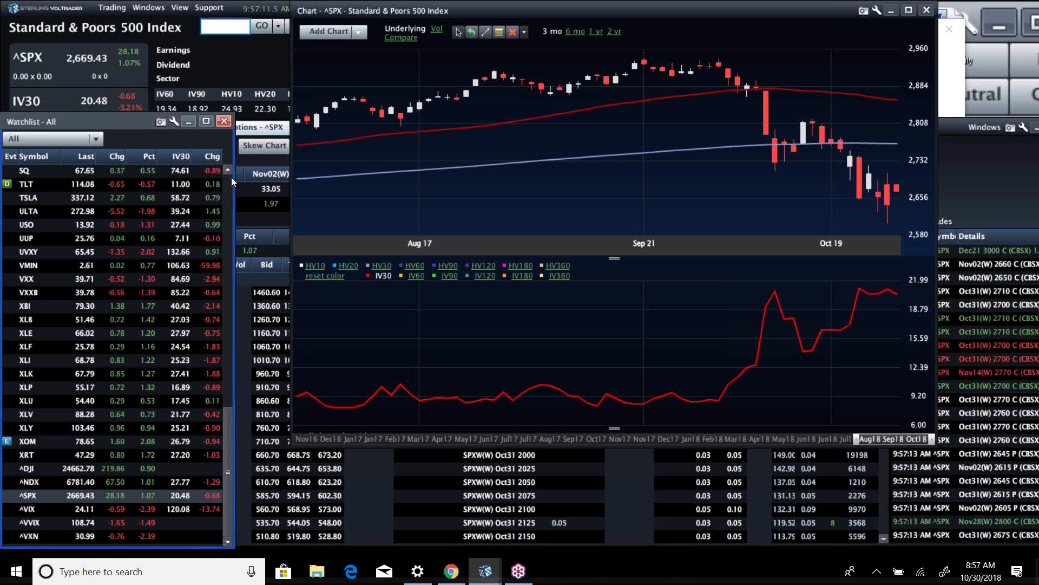
left_click(236, 28)
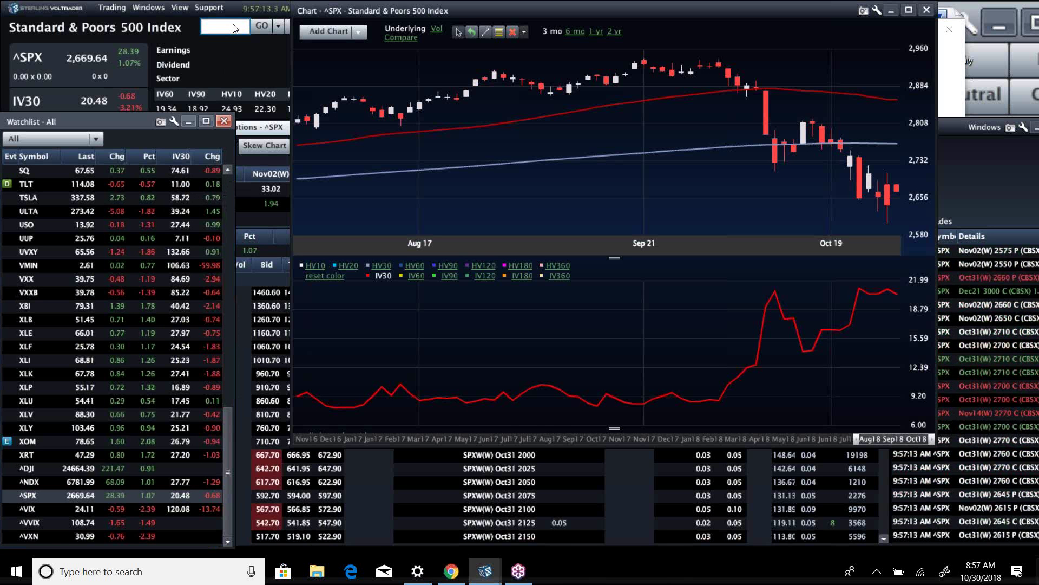
Step: Load FB, view its full price and volatility chart, then return to its quote and options chain
type("f")
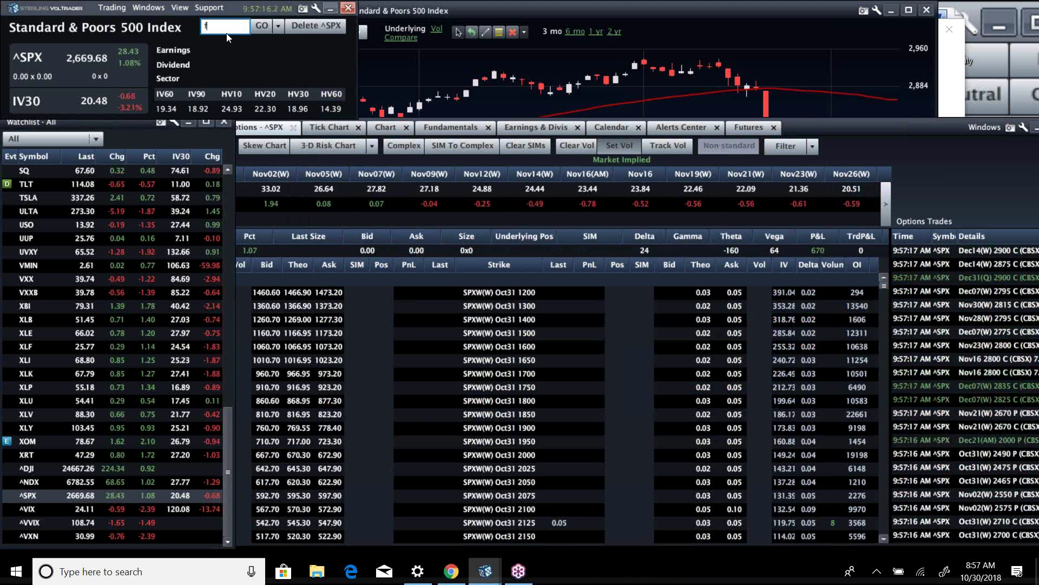
type("b")
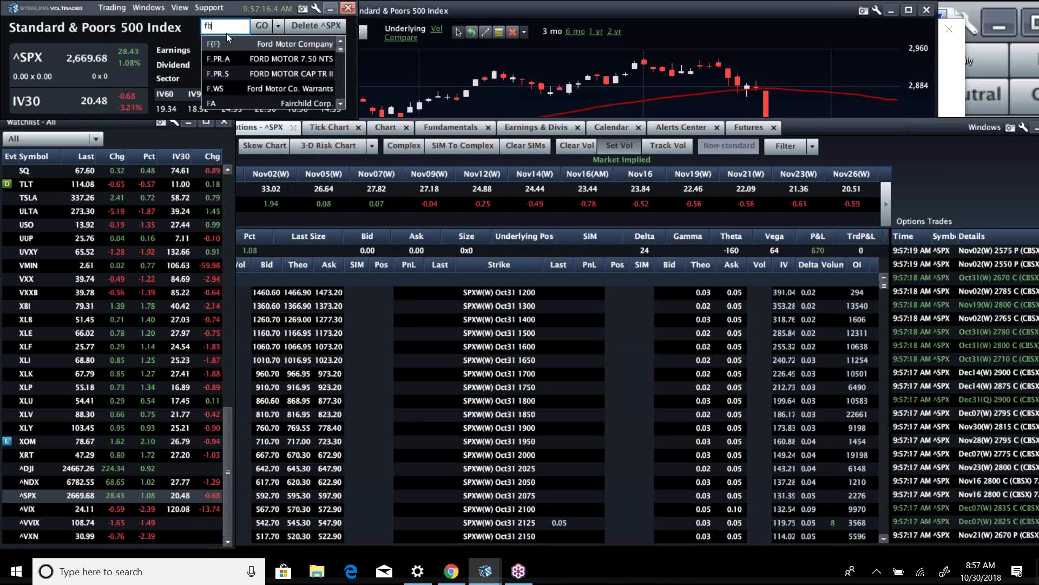
left_click(234, 138)
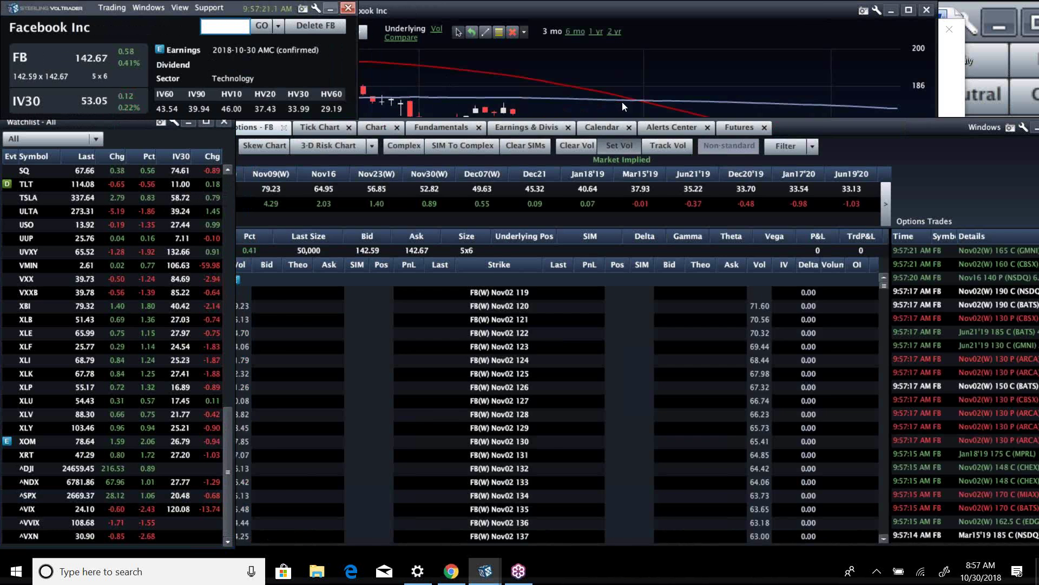
left_click(622, 102)
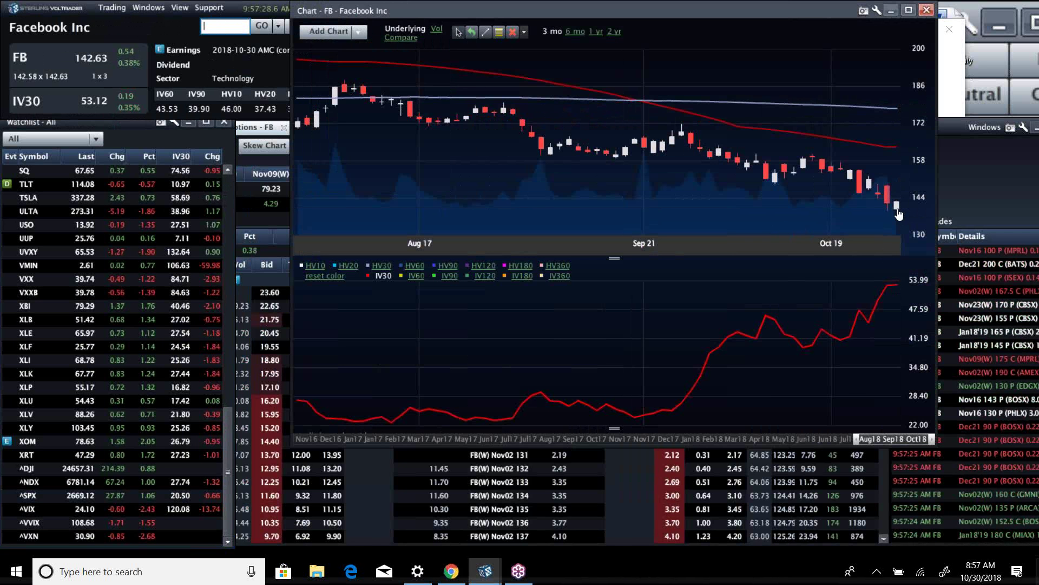
left_click(224, 28)
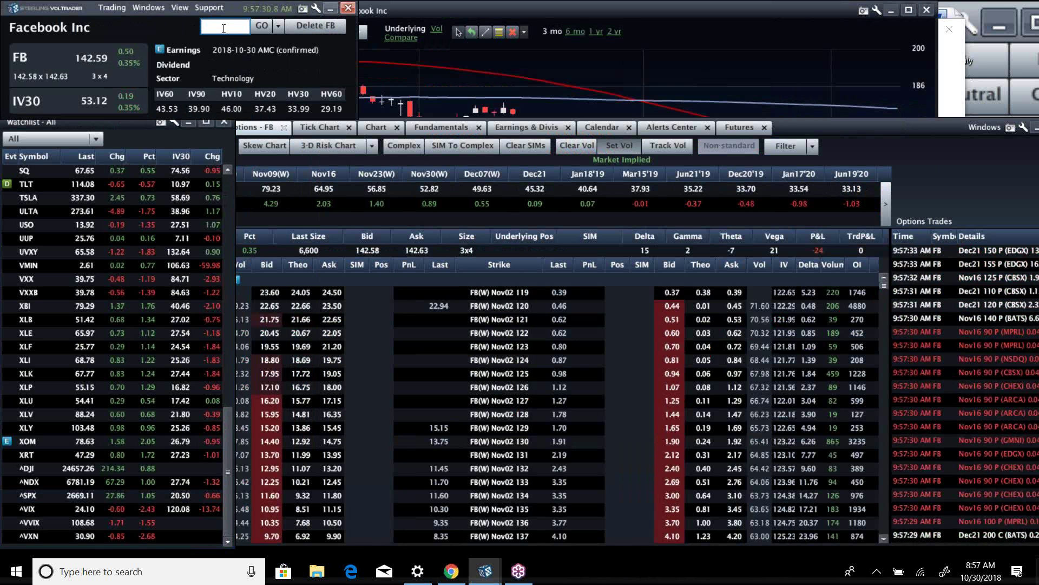
Step: Load Apple (AAPL) and scroll through the watchlist
type("aa")
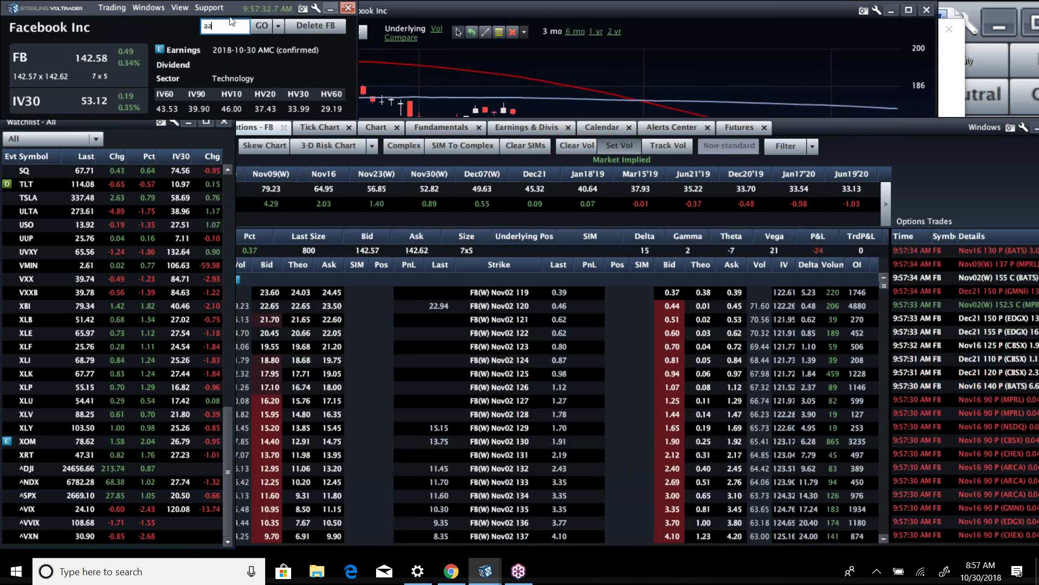
type("pl")
key("Return")
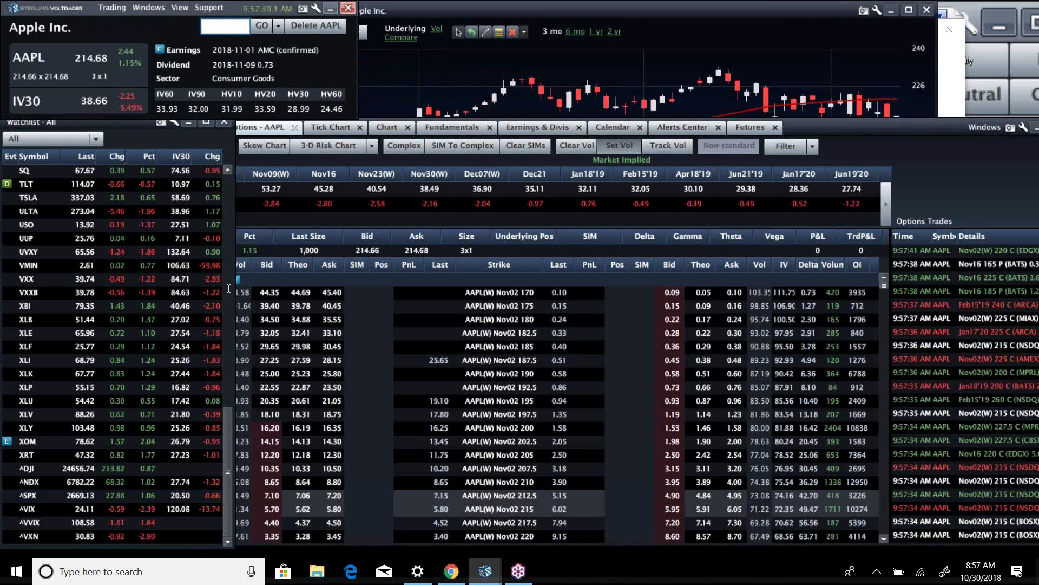
left_click(228, 443)
left_click_drag(227, 443, 226, 180)
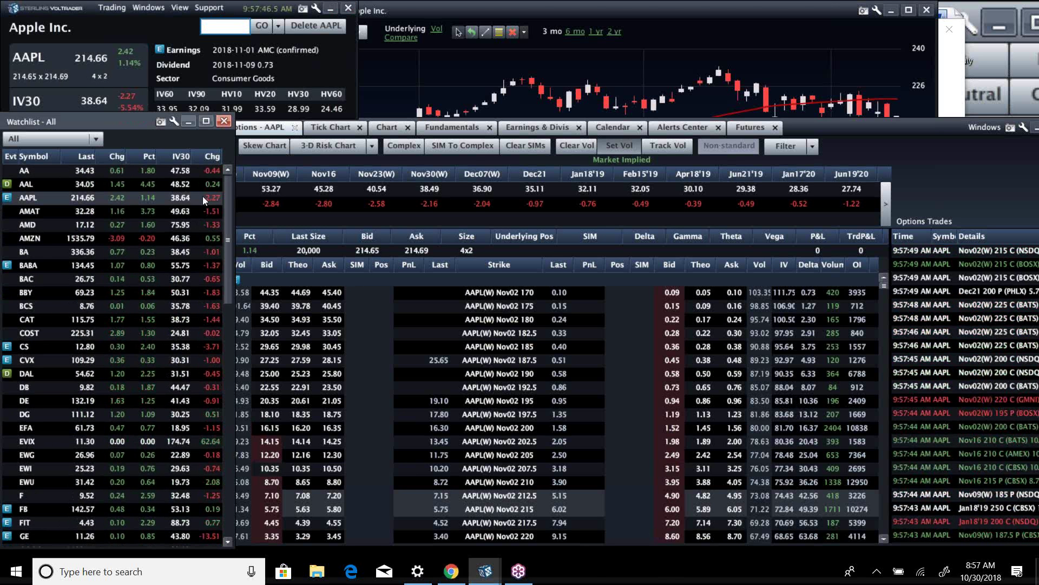
Step: Load IWM and bring its Nov02 weekly options chain to the front
left_click(229, 27)
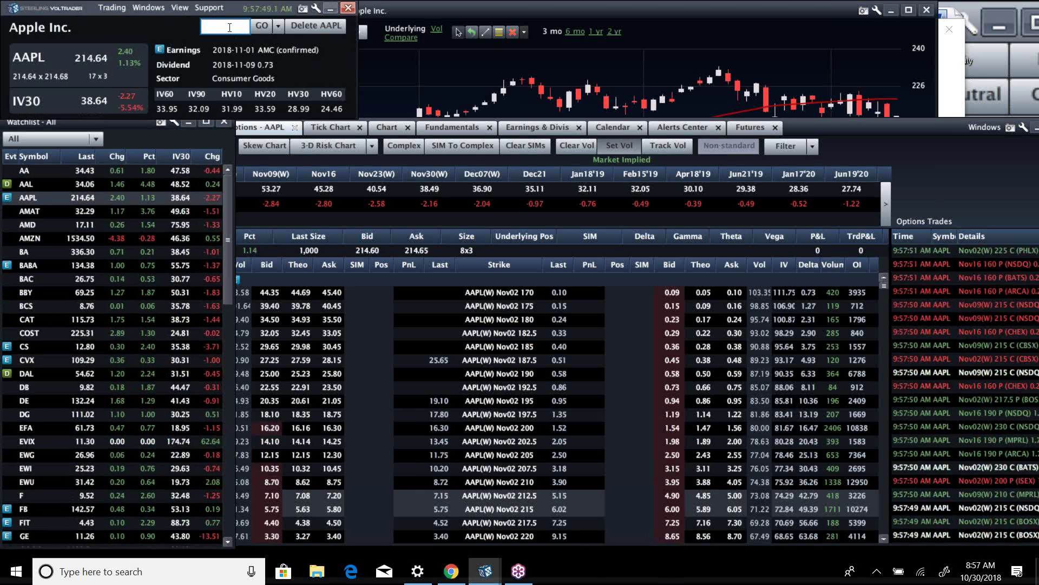
type("IWM")
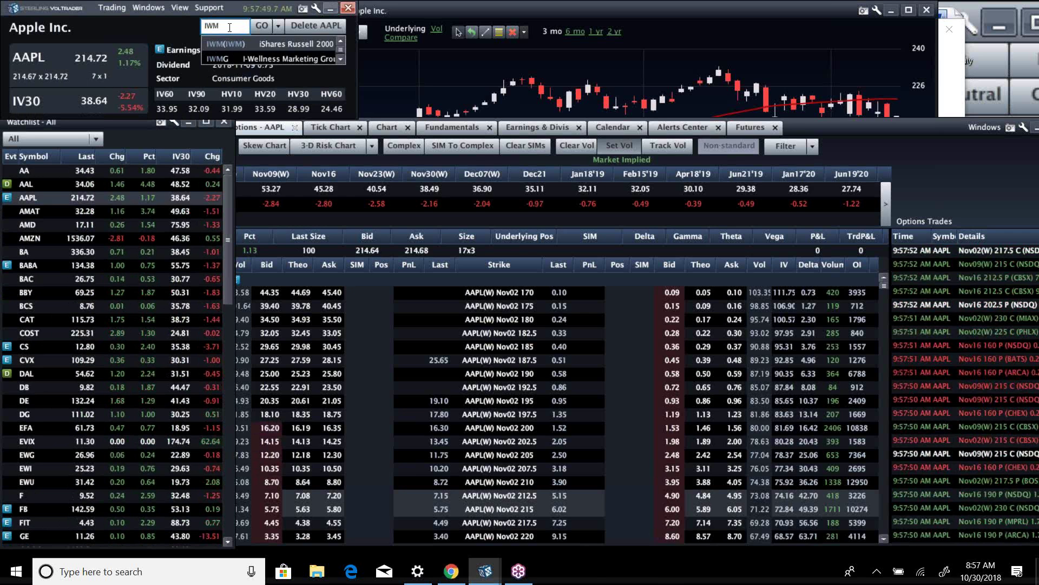
key("Return")
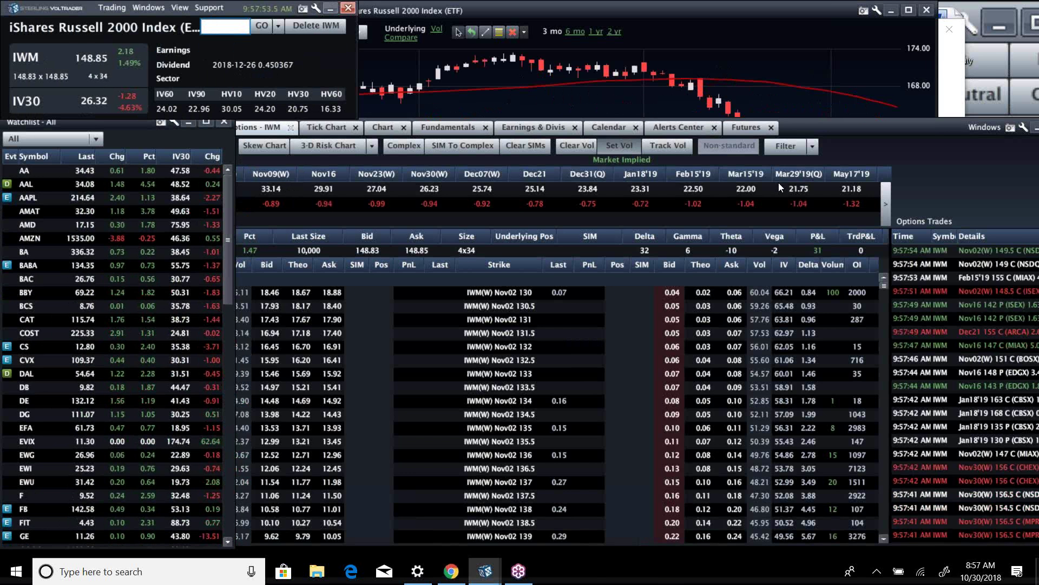
left_click(711, 161)
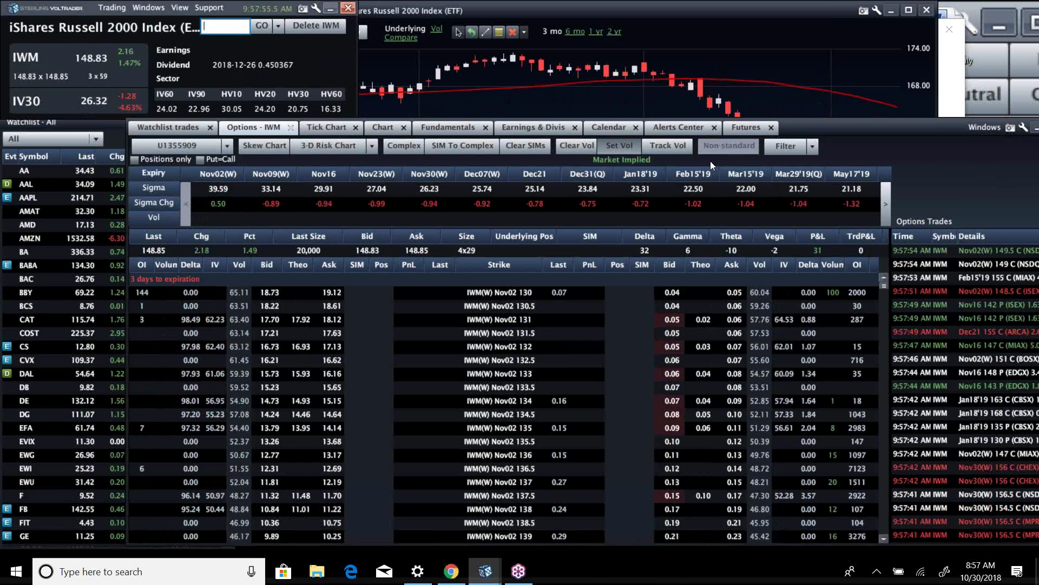
Step: Filter to IWM positions, enter SIM -10, 20, -10 on Nov16 150/145/140, and dismiss the notice
left_click(135, 159)
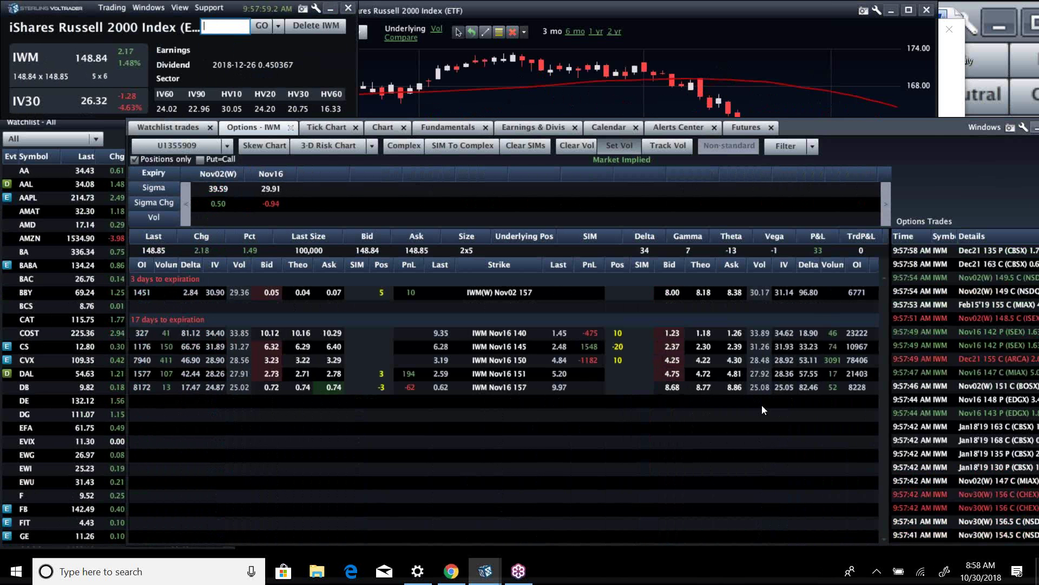
left_click(642, 362)
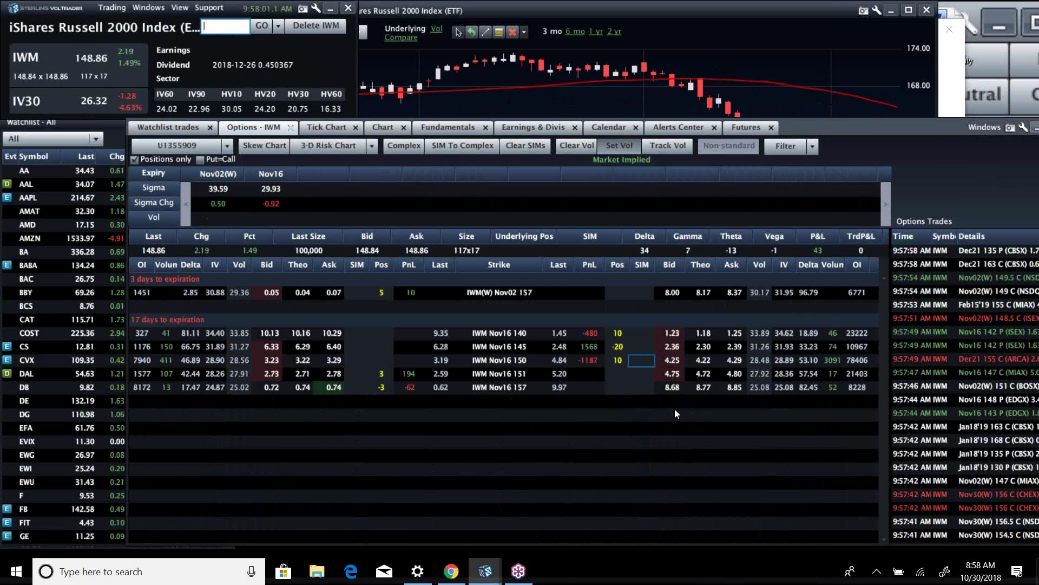
type("-10")
key("Up")
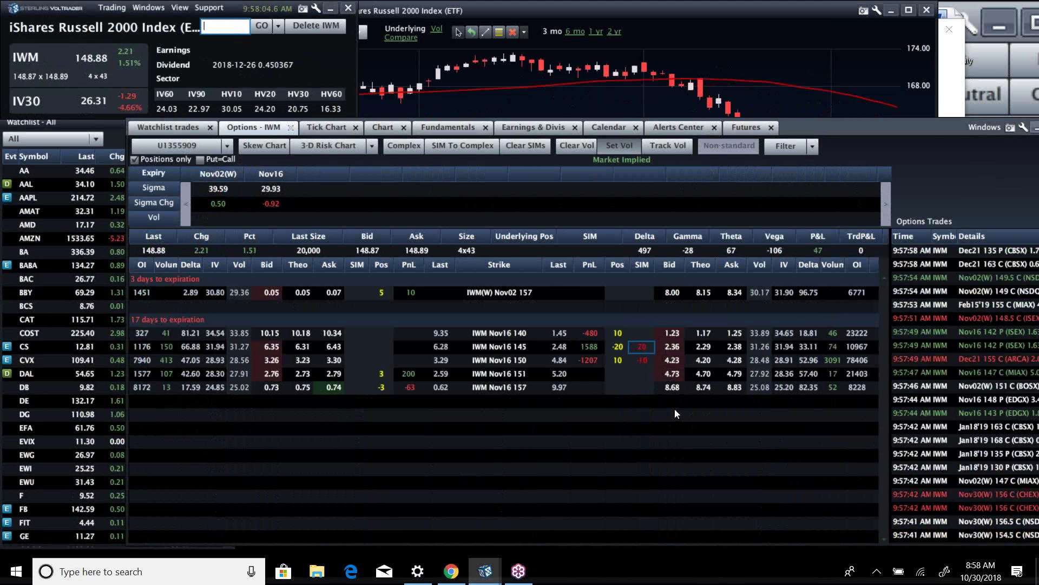
type("20")
key("Up")
type("-10")
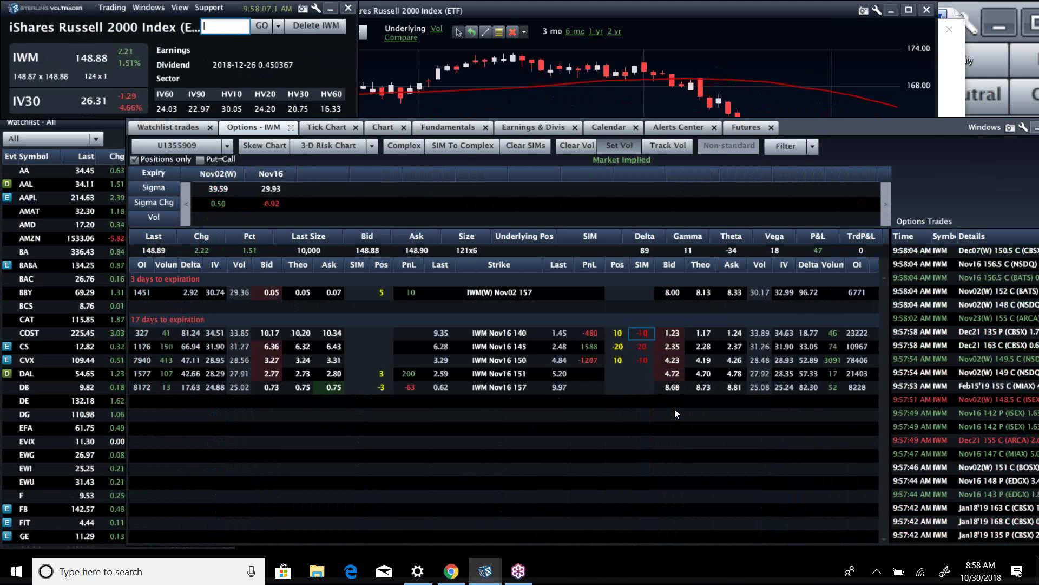
key("Return")
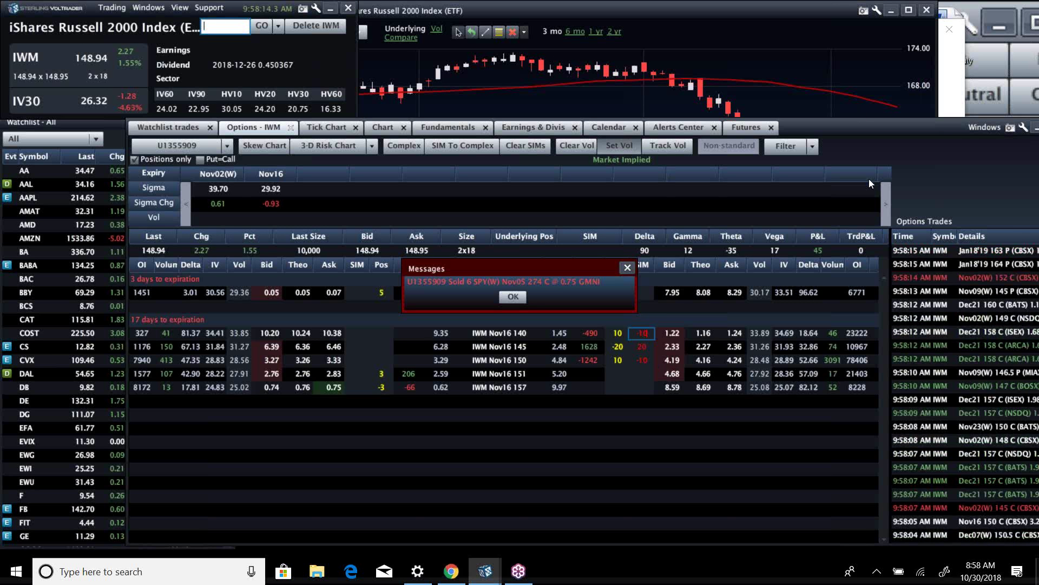
left_click(510, 295)
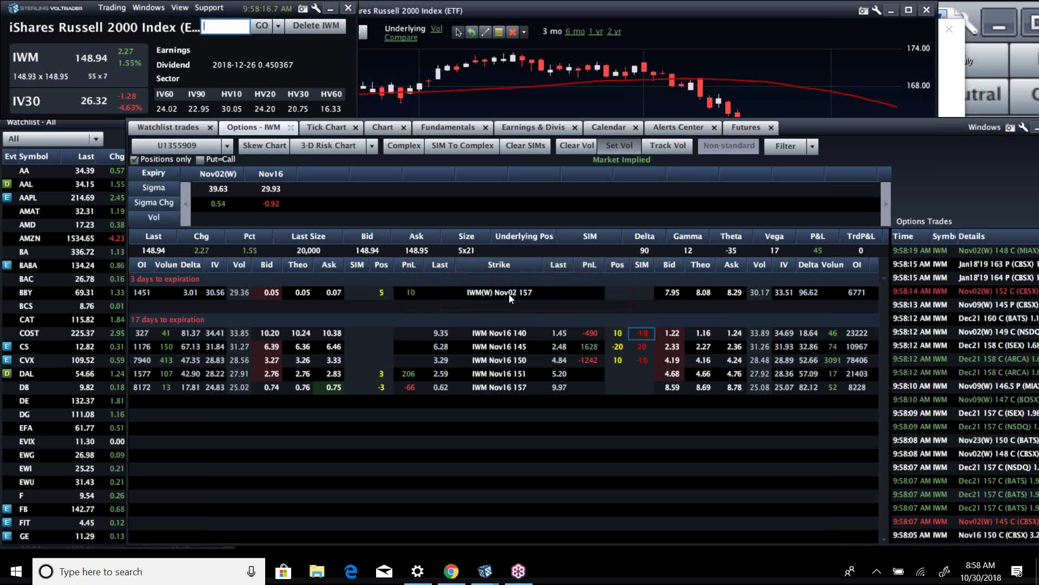